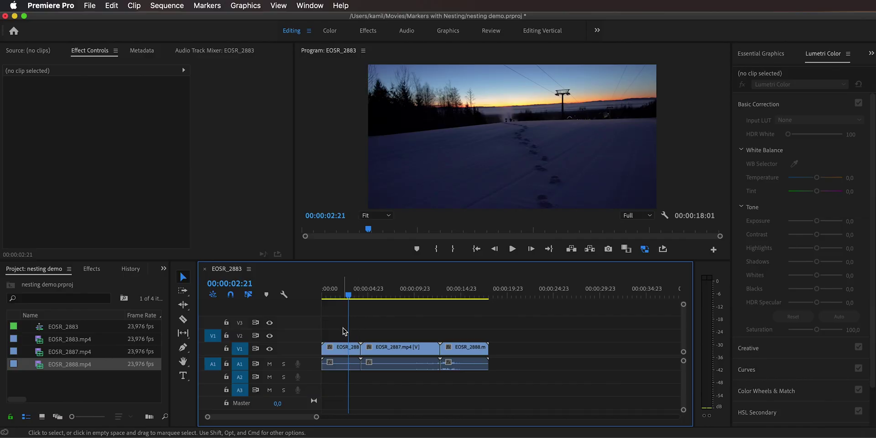
- Select the three EOSR_2883 timeline clips and nest them into Nested Sequence 01
drag(340, 324, 471, 368)
drag(489, 330, 488, 329)
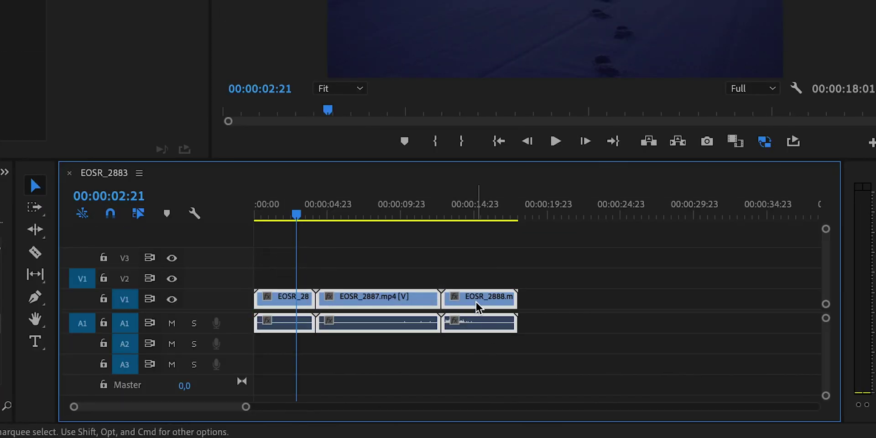
right_click(476, 306)
click(516, 162)
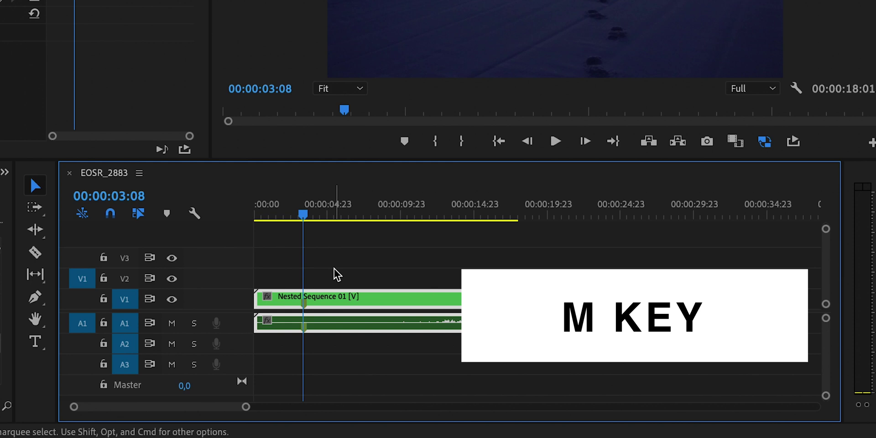
drag(351, 299, 314, 303)
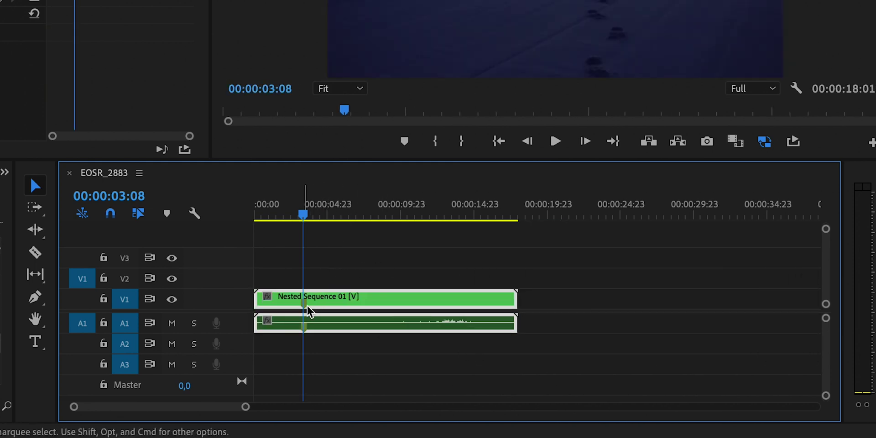
drag(335, 305, 363, 304)
drag(360, 303, 348, 295)
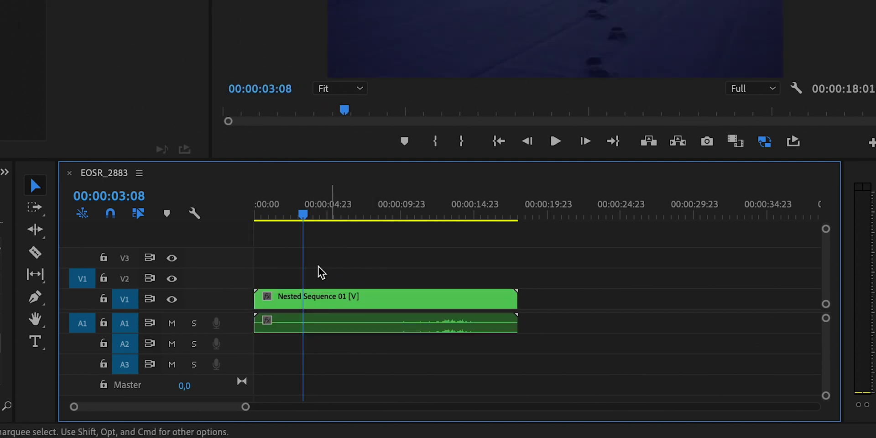
click(342, 302)
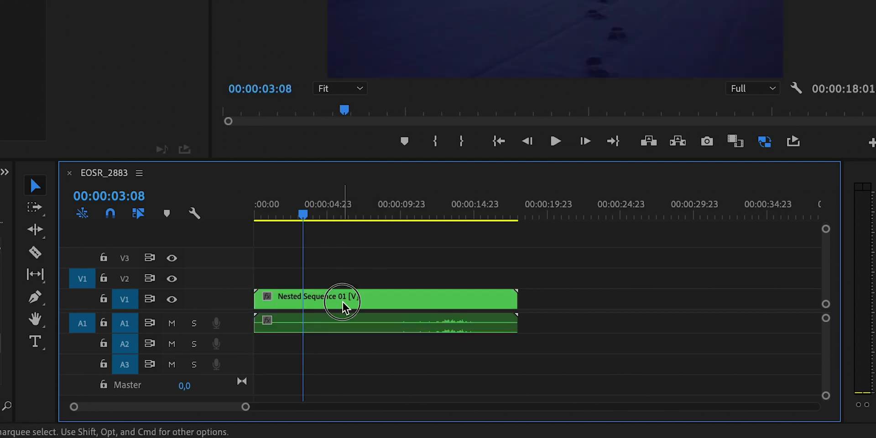
click(362, 267)
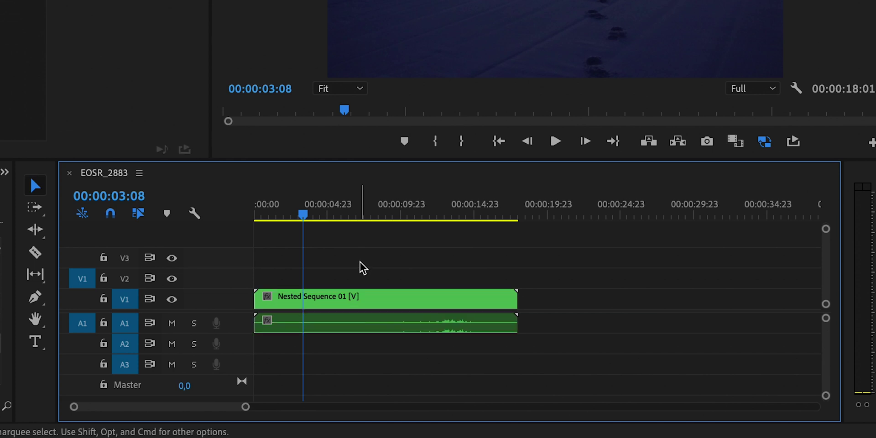
key(m)
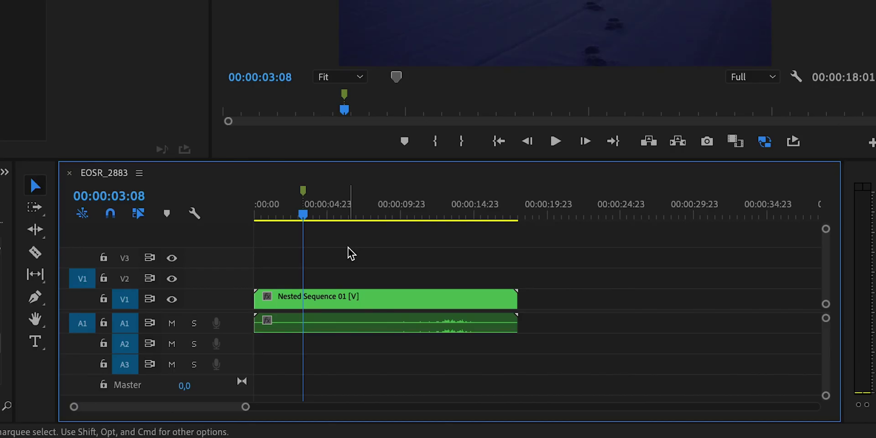
mouse_move(338, 294)
mouse_down()
mouse_move(372, 297)
mouse_move(344, 298)
mouse_up()
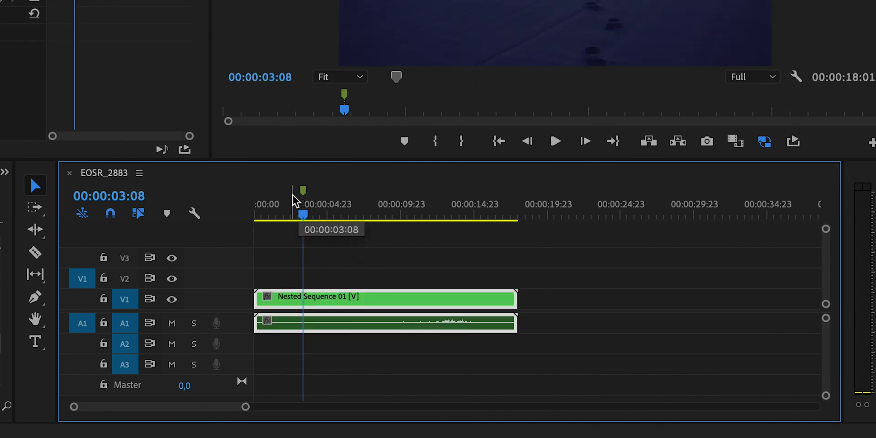
key(super+z)
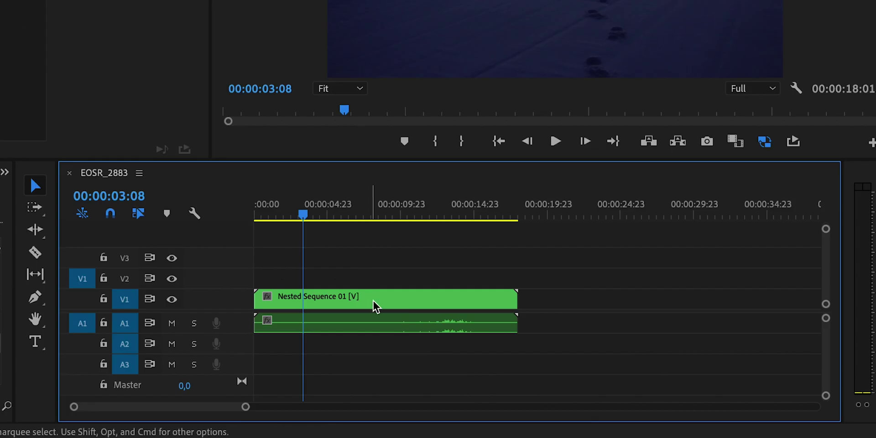
double_click(366, 298)
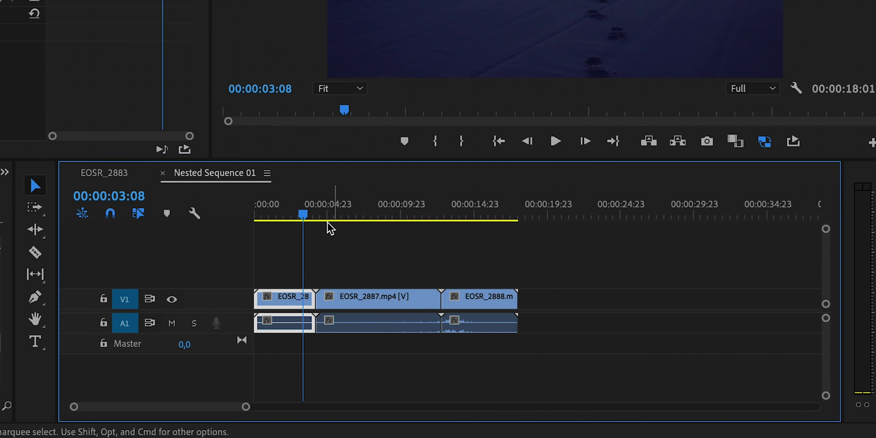
- Move the playhead to the inner cuts at 04:06 and 12:19, then return to EOSR_2883
click(341, 217)
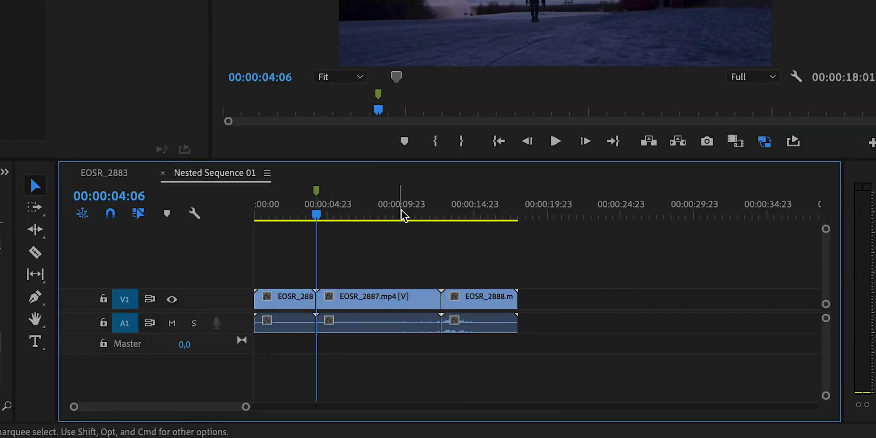
drag(402, 215, 442, 210)
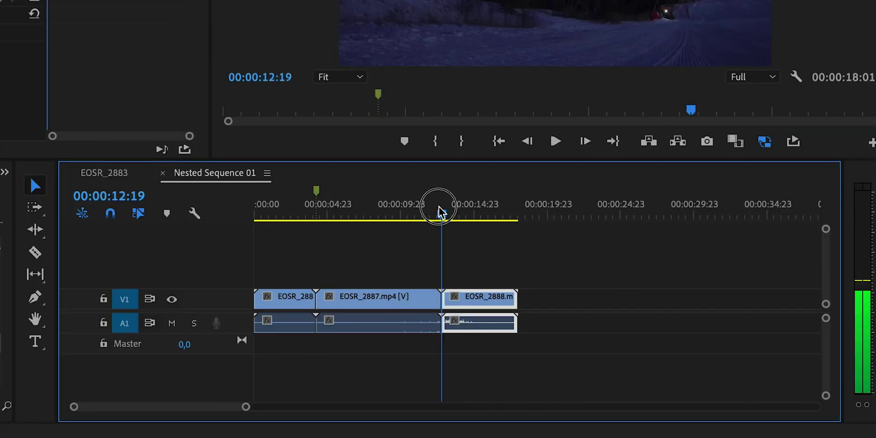
click(451, 246)
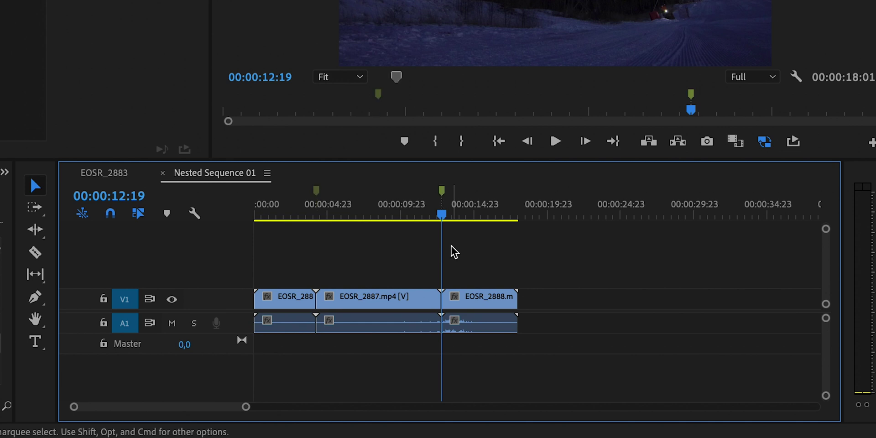
click(114, 175)
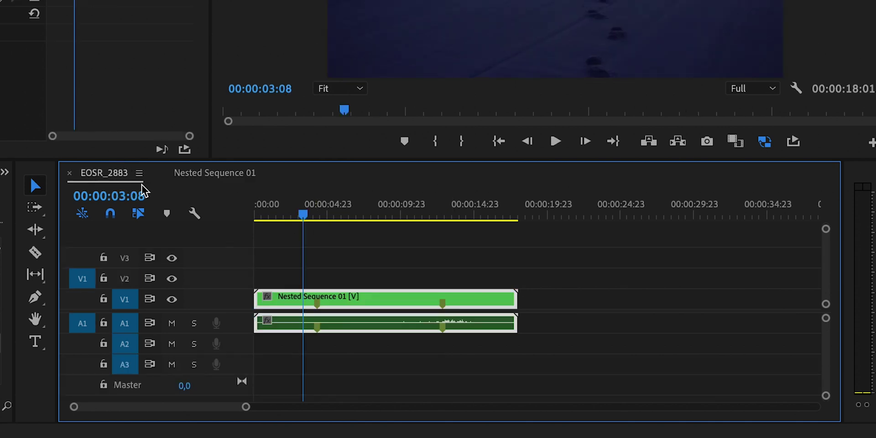
- Deselect the nested clip in the EOSR_2883 timeline
click(322, 251)
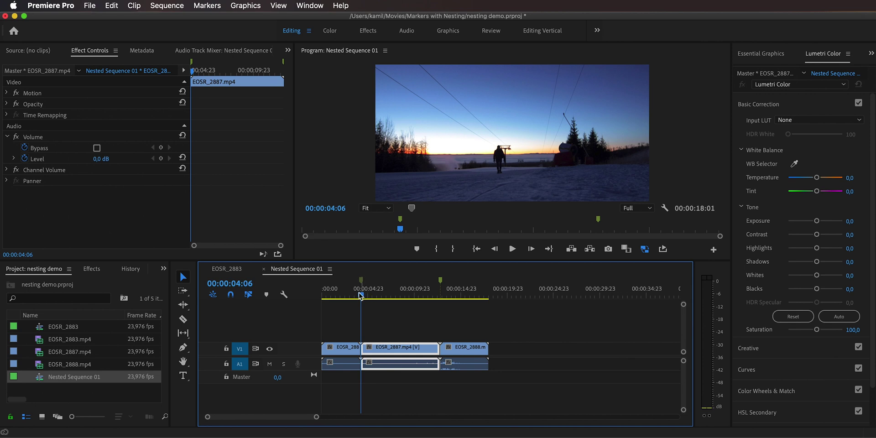
- Name the 04:06 marker 'walking towards' and make it red
click(379, 318)
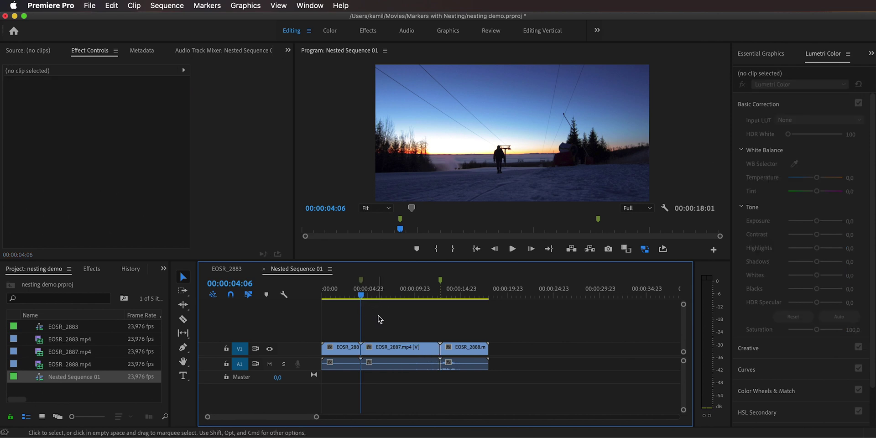
key(m)
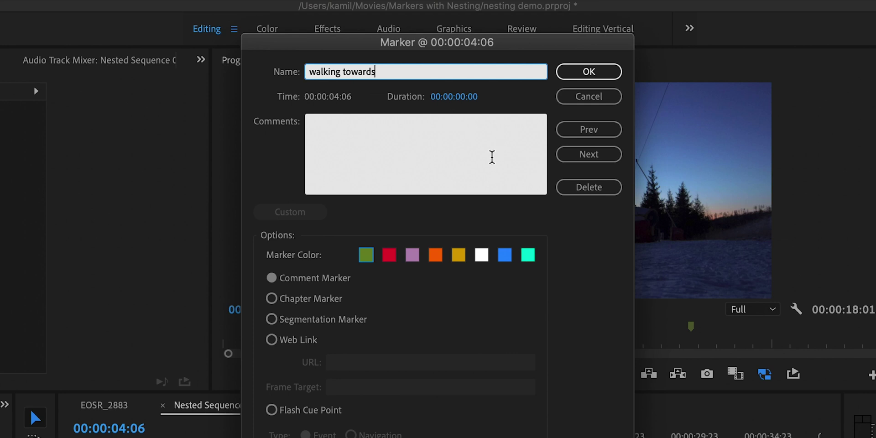
click(390, 255)
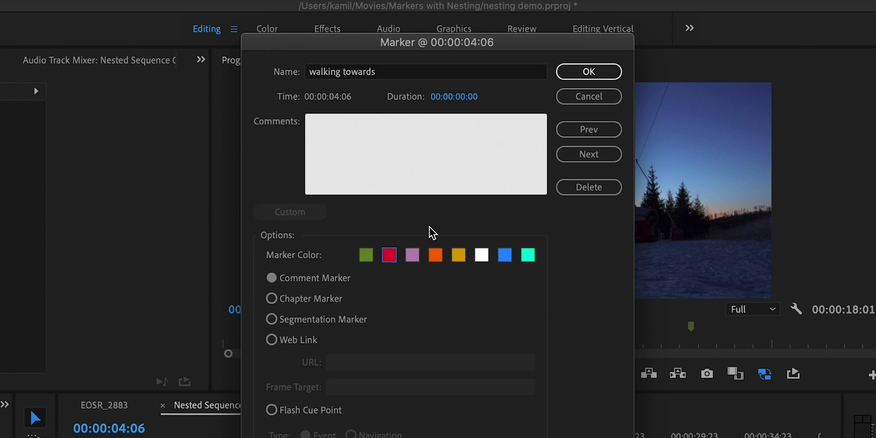
click(589, 72)
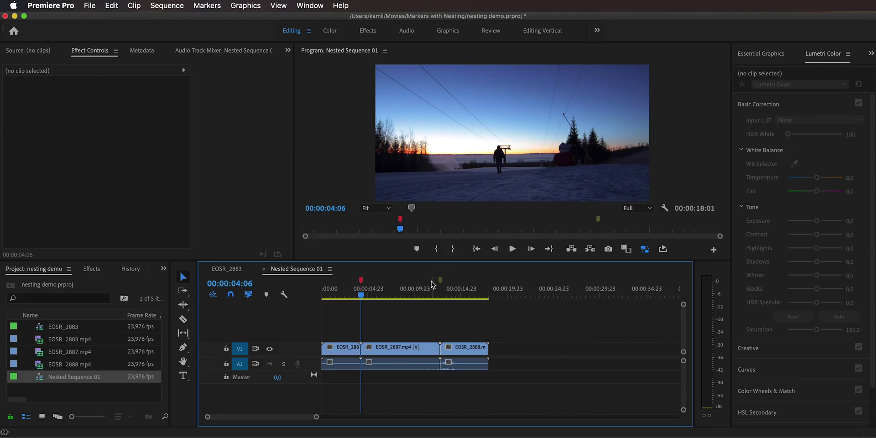
- At the 12:19 marker, open its details and set its color to blue
mouse_move(432, 283)
mouse_down()
mouse_move(421, 292)
mouse_move(443, 295)
mouse_up()
click(445, 337)
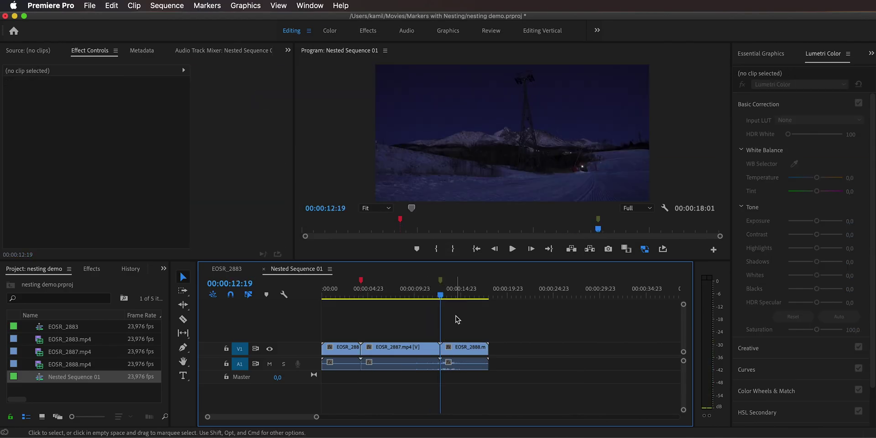
key(m)
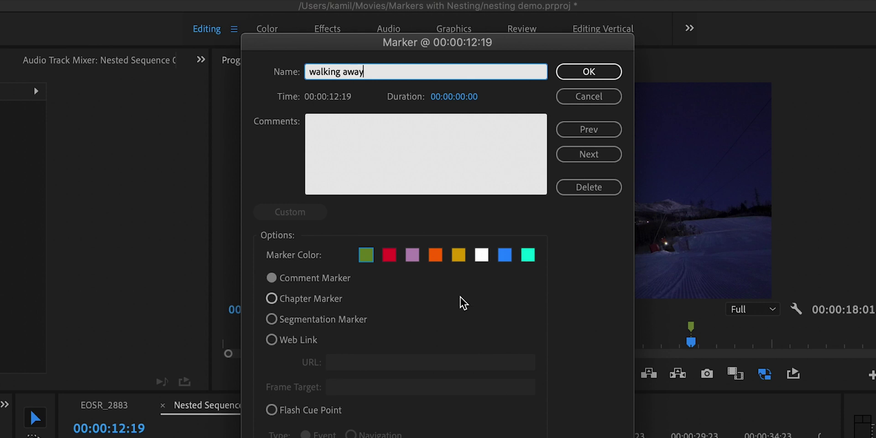
click(504, 259)
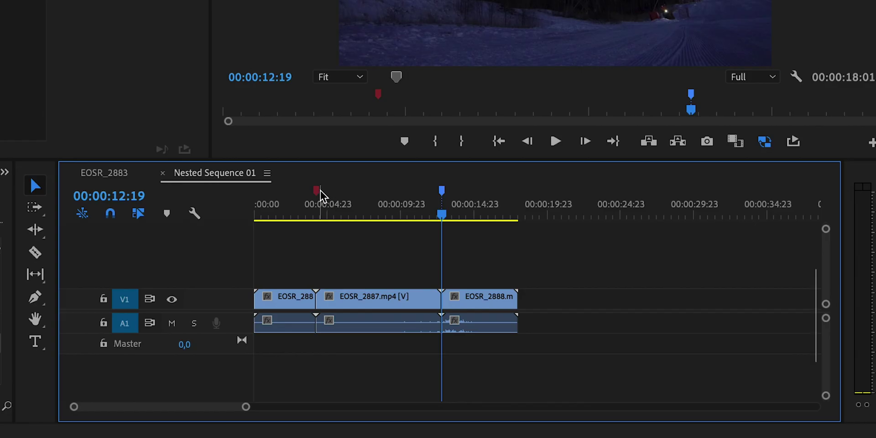
- Select the red 'walking towards' marker on the timeline
alt+click(317, 190)
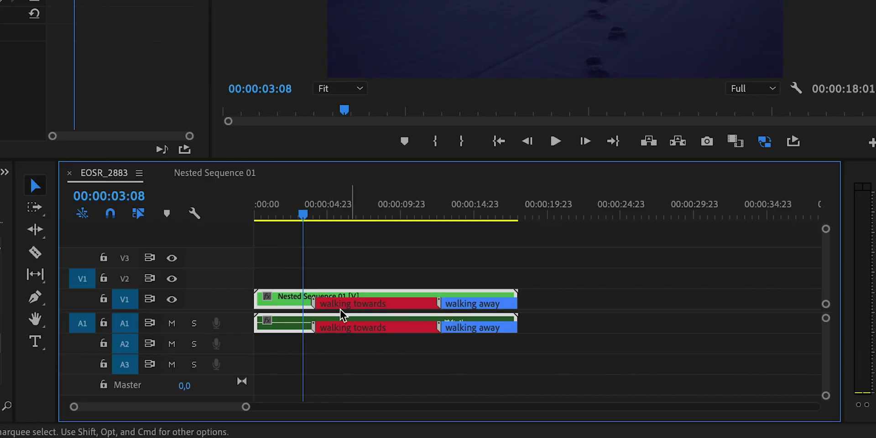
- Scrub the playhead across the nested clip to preview it around the red marker
drag(307, 215, 308, 216)
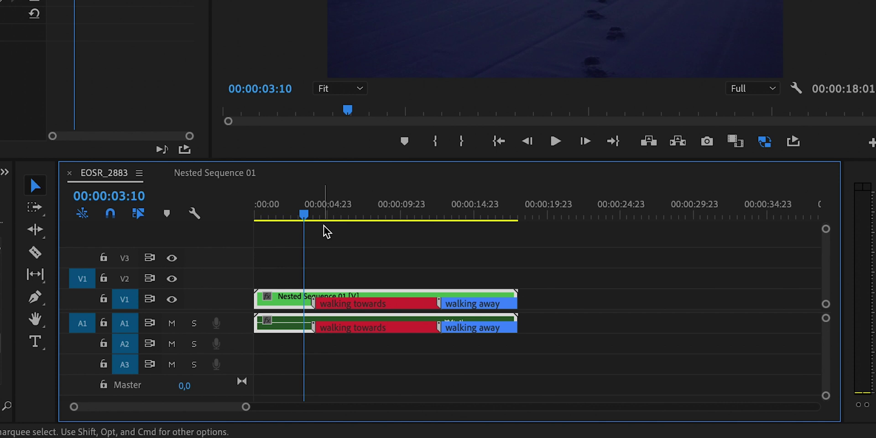
drag(305, 214, 316, 216)
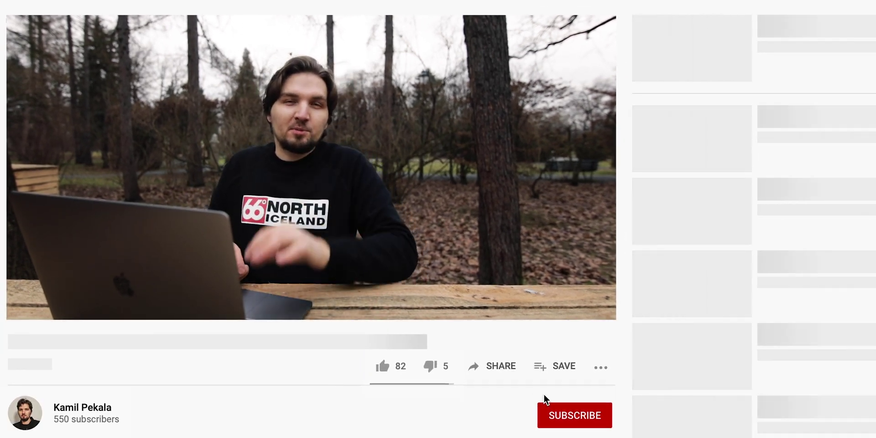
- Subscribe to the presenter's channel below the YouTube video
click(568, 417)
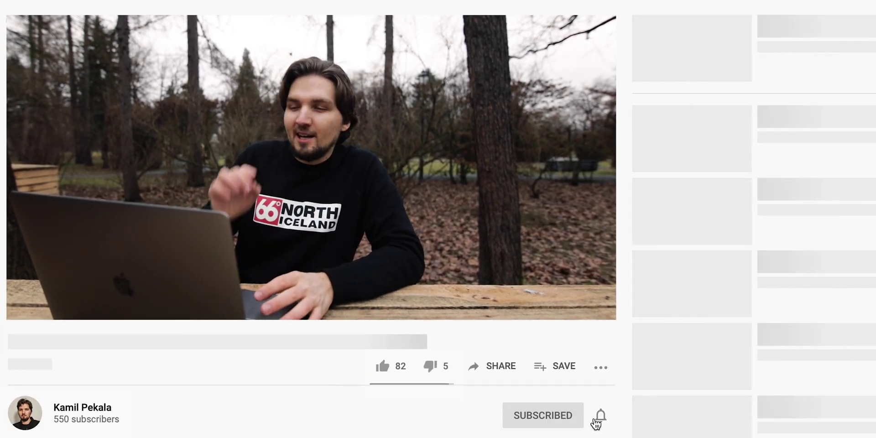